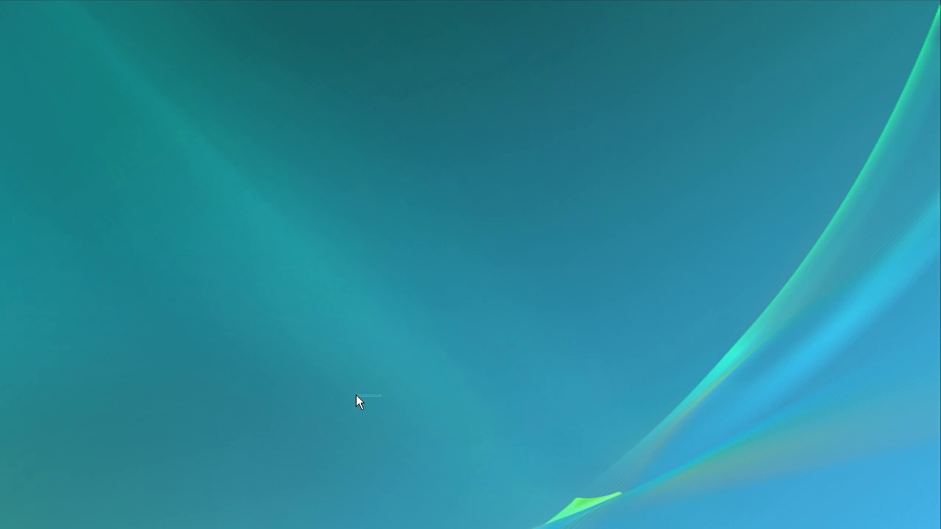
Bring up the WideStream Download Manager window, showing an empty download list
left_click_drag(422, 429, 414, 429)
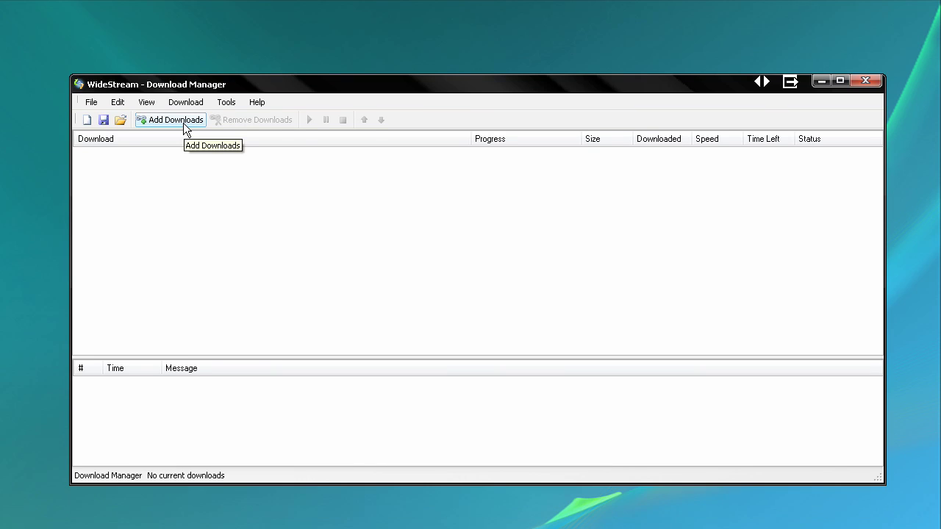
left_click(223, 105)
left_click(241, 136)
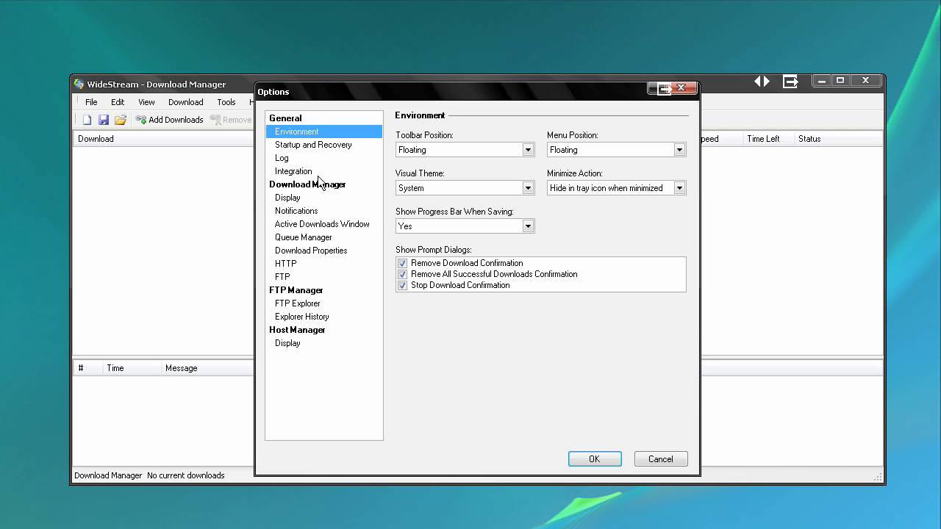
left_click(295, 173)
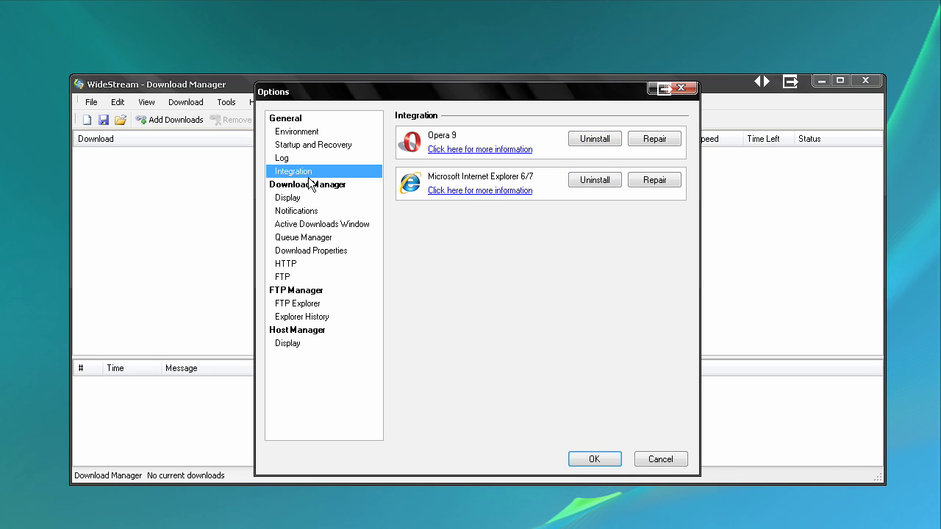
left_click(298, 134)
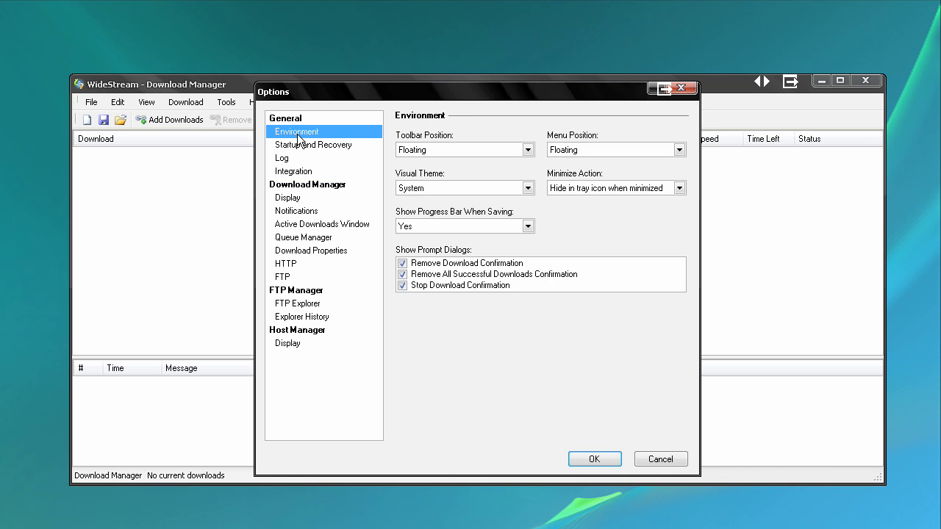
left_click(283, 211)
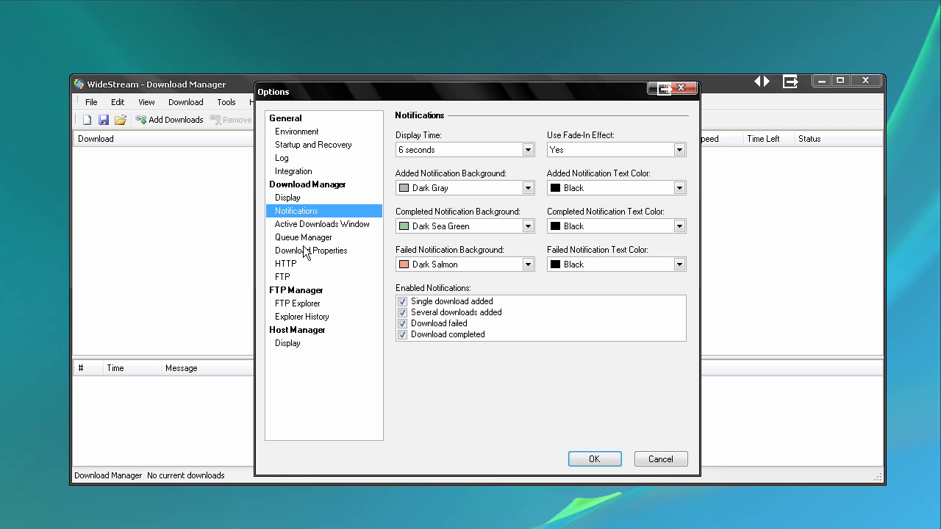
left_click(309, 227)
left_click(282, 307)
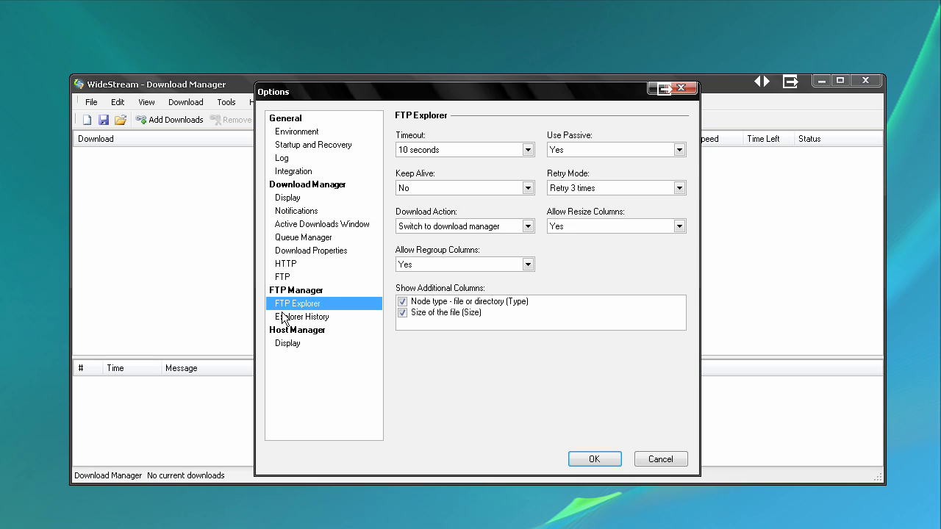
left_click(284, 318)
left_click(286, 344)
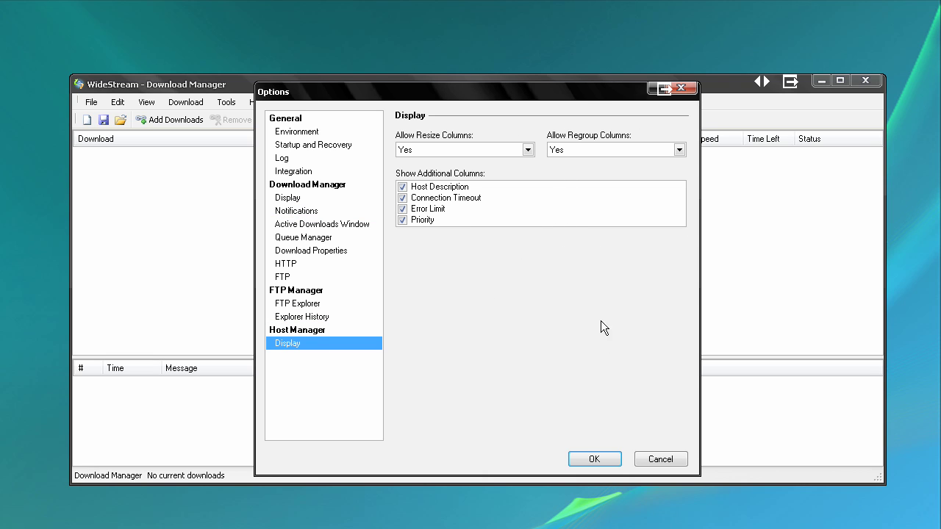
left_click(645, 454)
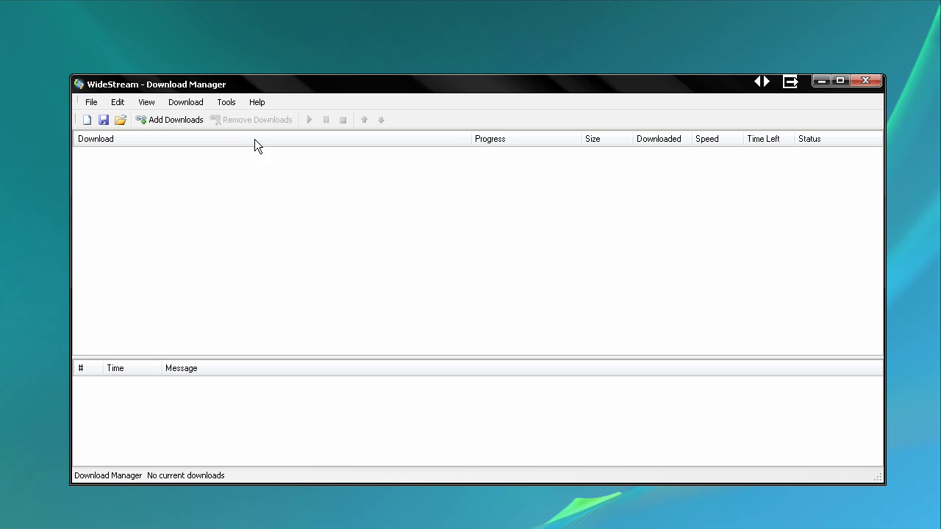
Move the WideStream window up-right and launch Mozilla Firefox to its Speed Dial page
left_click_drag(233, 86, 254, 50)
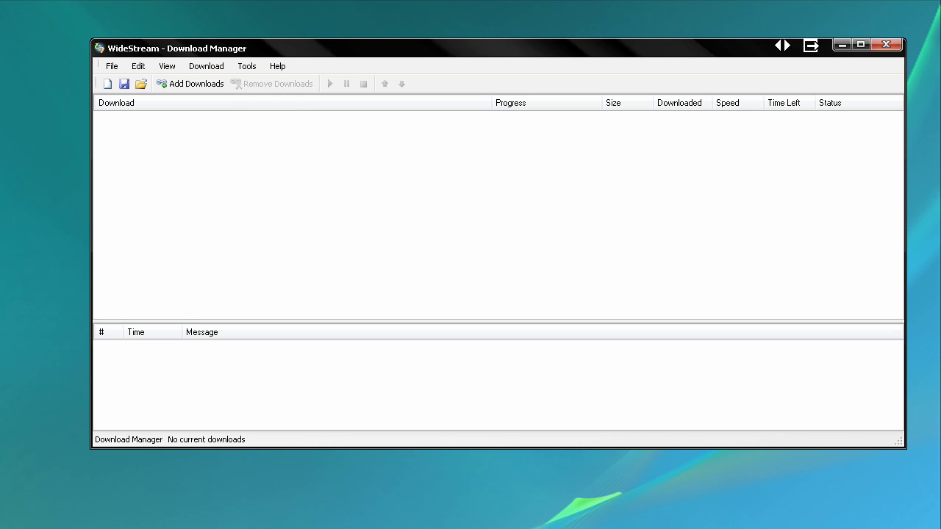
key("super")
left_click(95, 115)
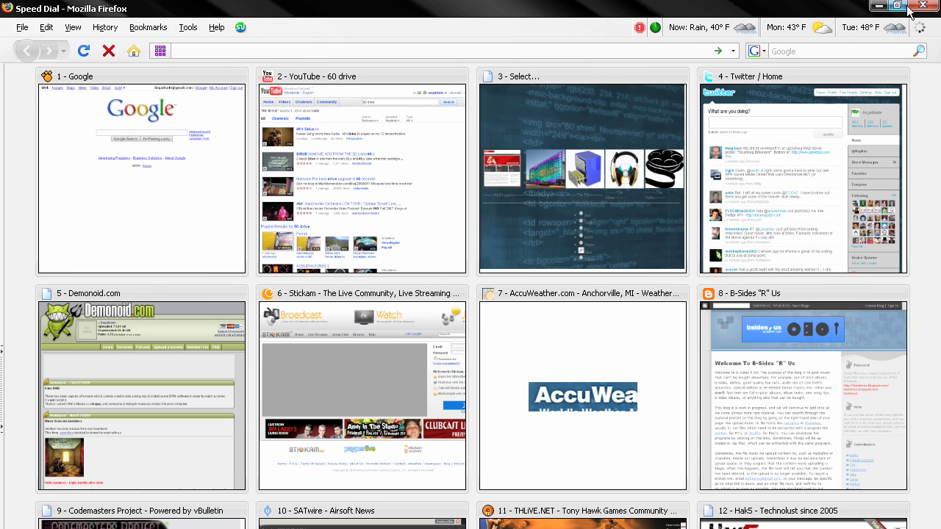
Copy the Hak5 Episode 503 Download HD link from hak5.org, then minimize Firefox
left_click(897, 6)
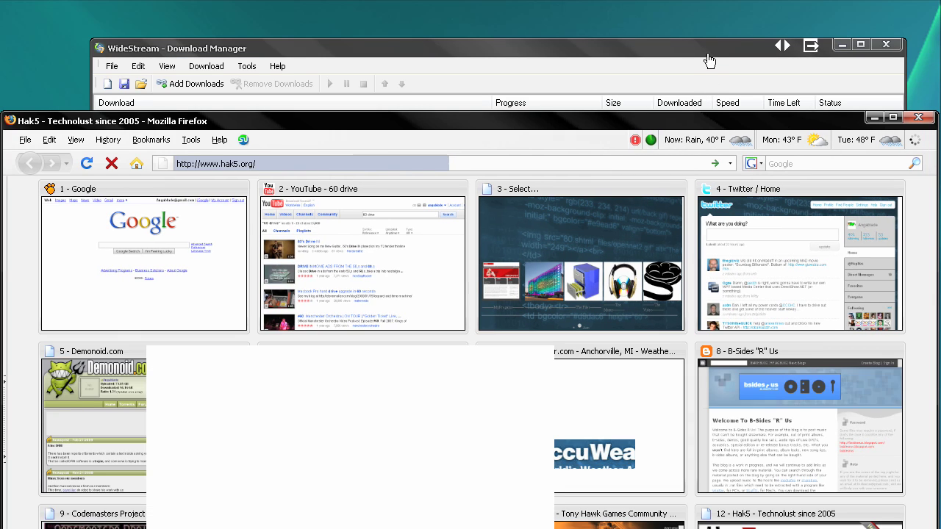
left_click_drag(635, 124, 630, 2)
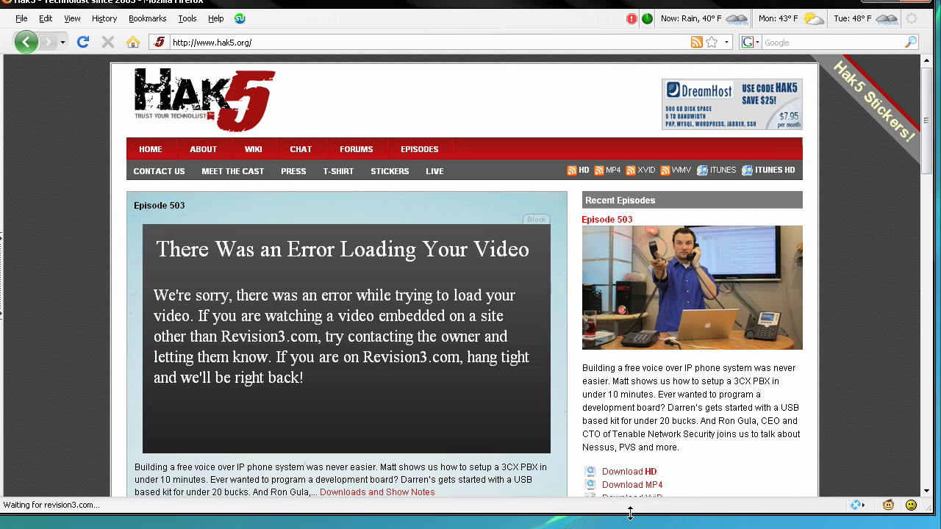
right_click(637, 476)
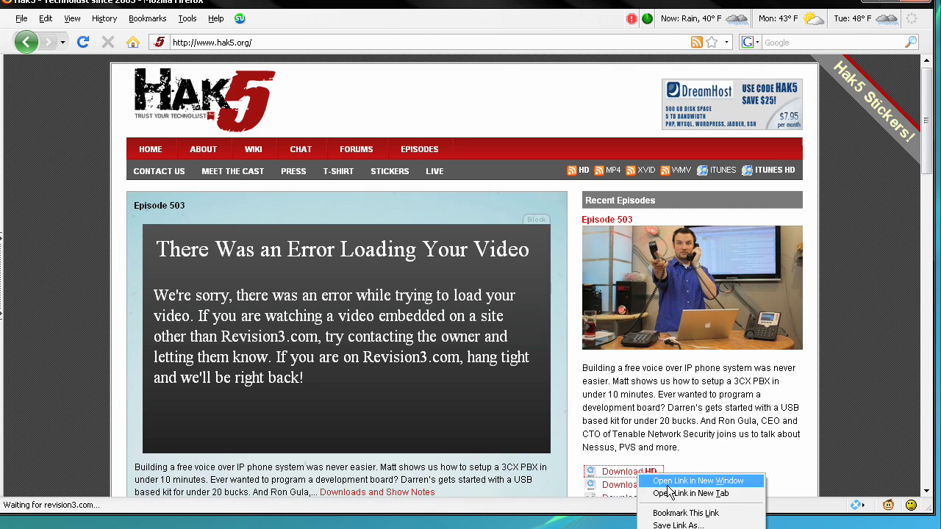
left_click(748, 465)
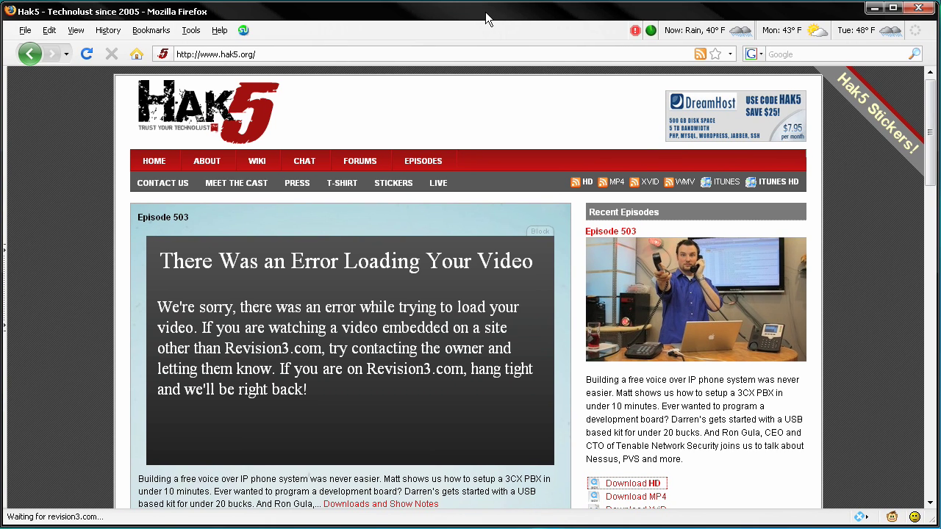
left_click(918, 11)
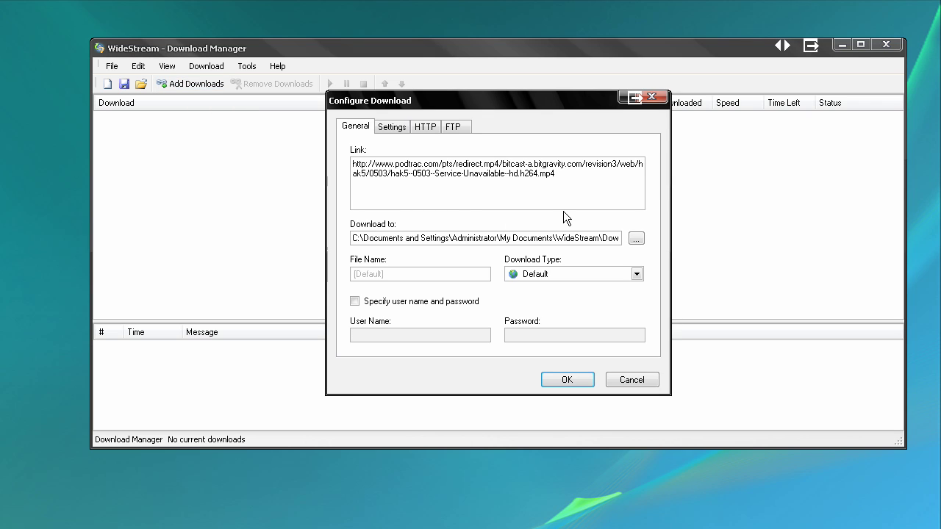
Add the copied Episode 503 HD MP4 link with Default download type and start downloading
left_click(637, 274)
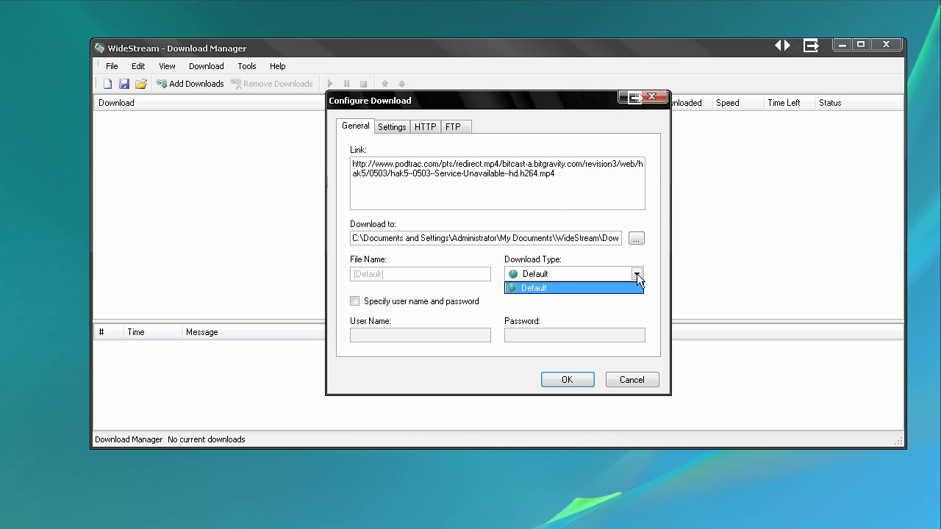
left_click(580, 276)
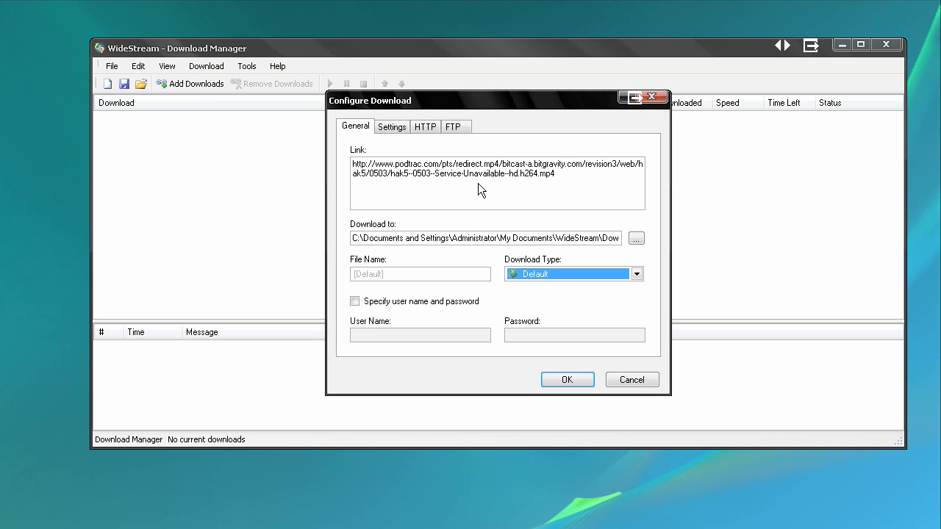
left_click(573, 380)
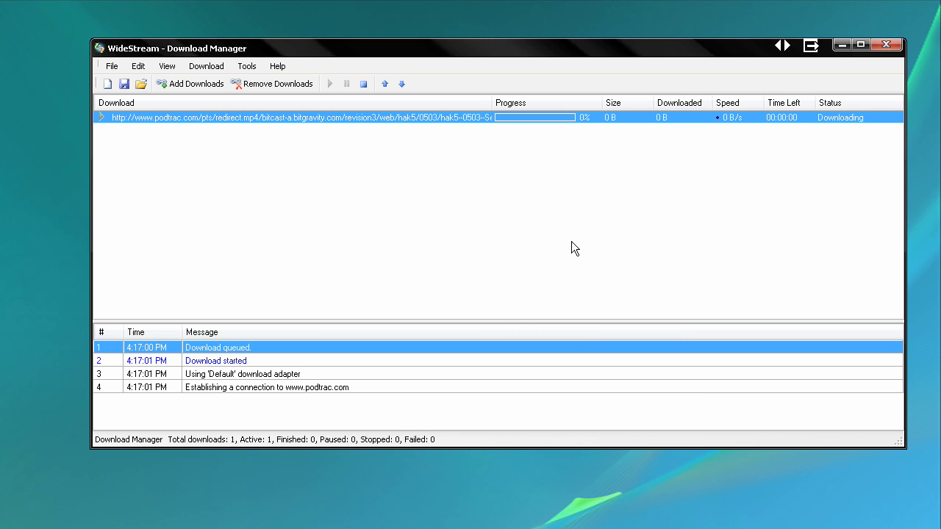
Move the WideStream window up-left while the 642.6 MB episode download climbs to 3%
left_click_drag(586, 52, 533, 104)
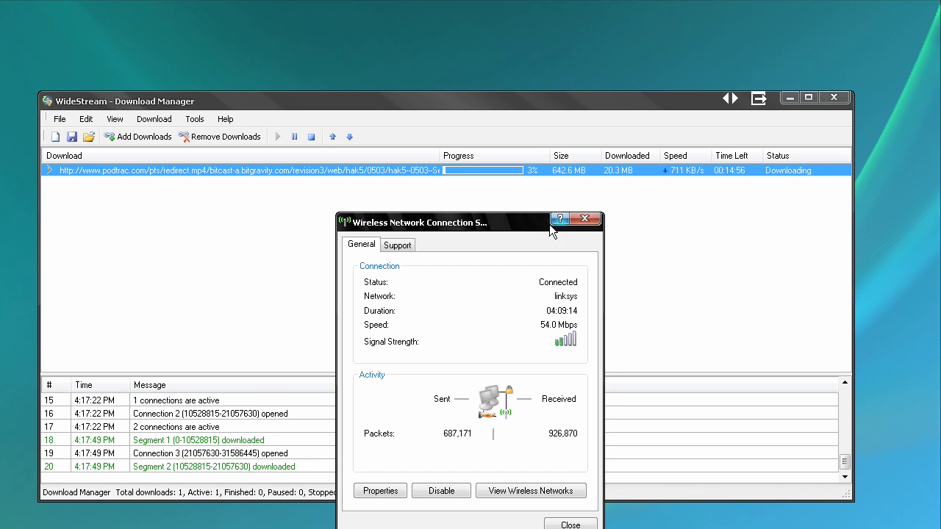
Close the Wireless Network Connection Status window and minimize the WideStream window
left_click_drag(507, 221, 494, 180)
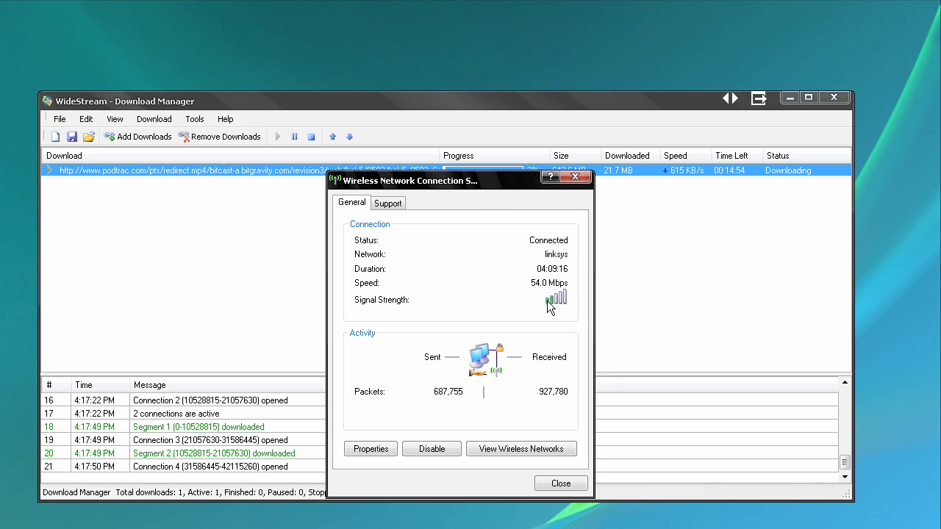
left_click(565, 487)
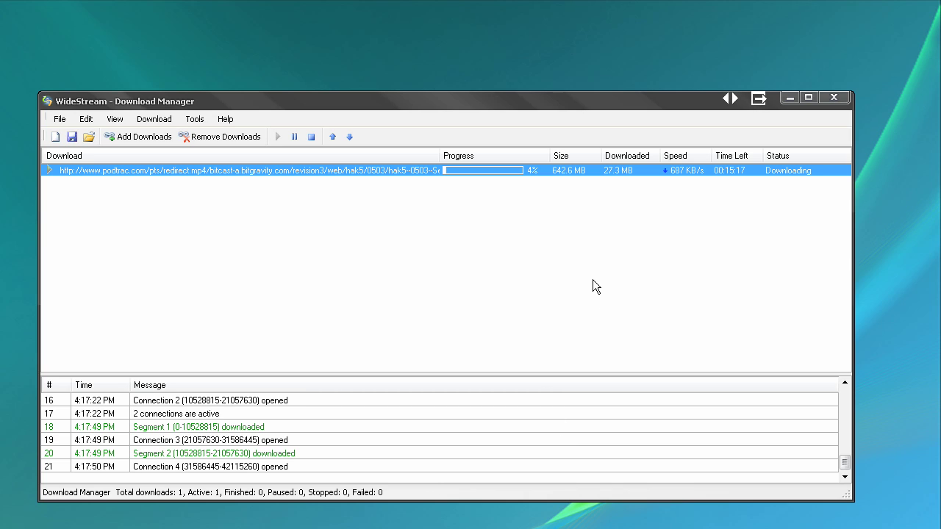
left_click(788, 97)
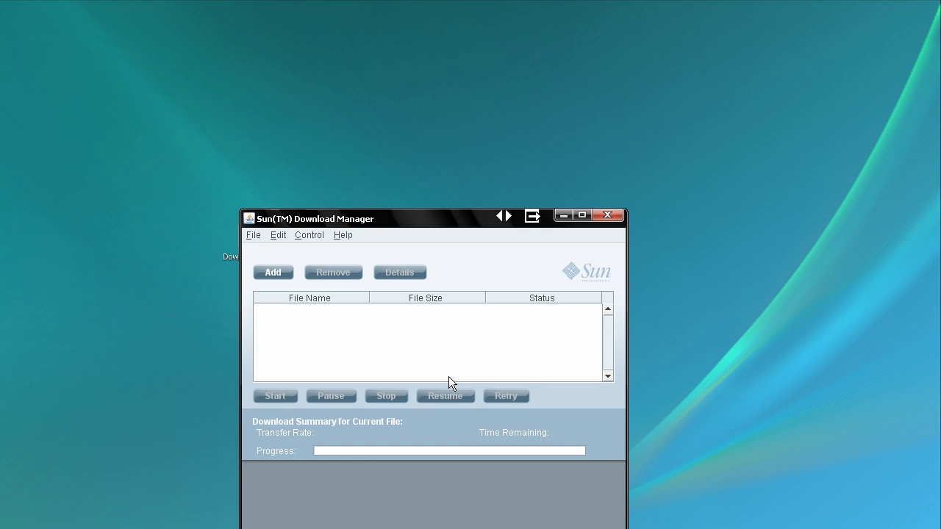
Reposition Sun Download Manager and add the pasted Hak5 episode 503 HD MP4 link
left_click_drag(414, 133, 506, 64)
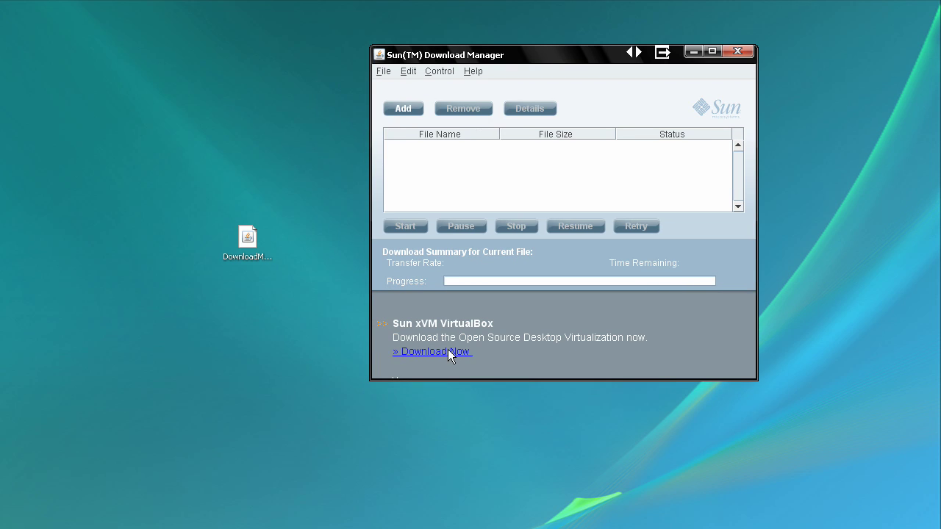
left_click_drag(506, 64, 489, 106)
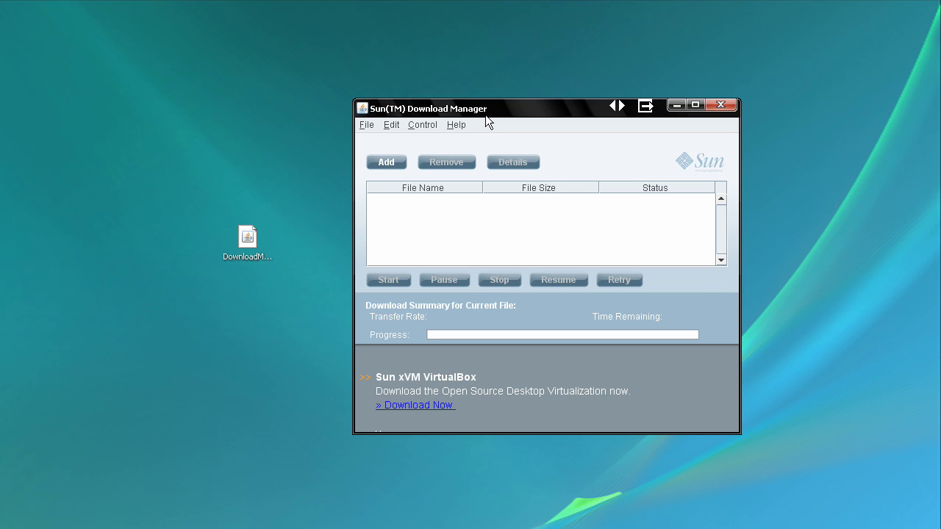
left_click(388, 164)
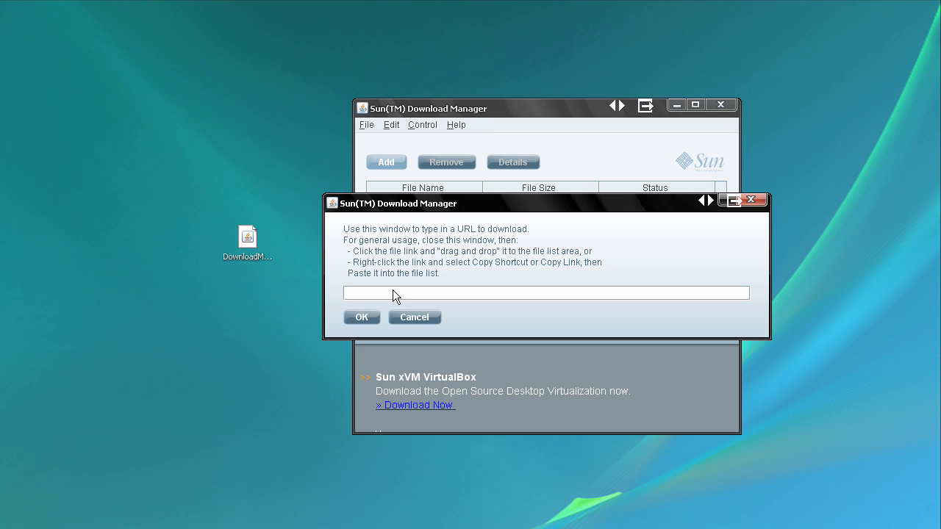
key("ctrl+v")
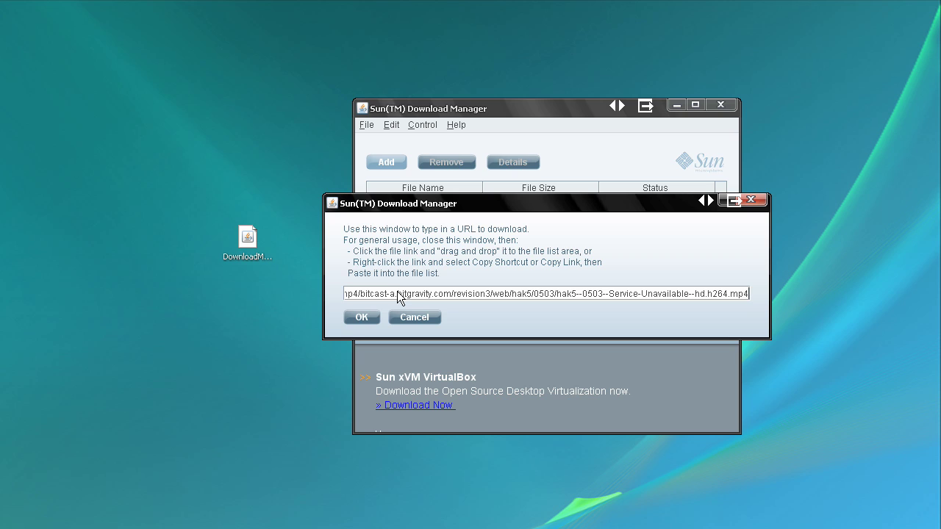
left_click(367, 320)
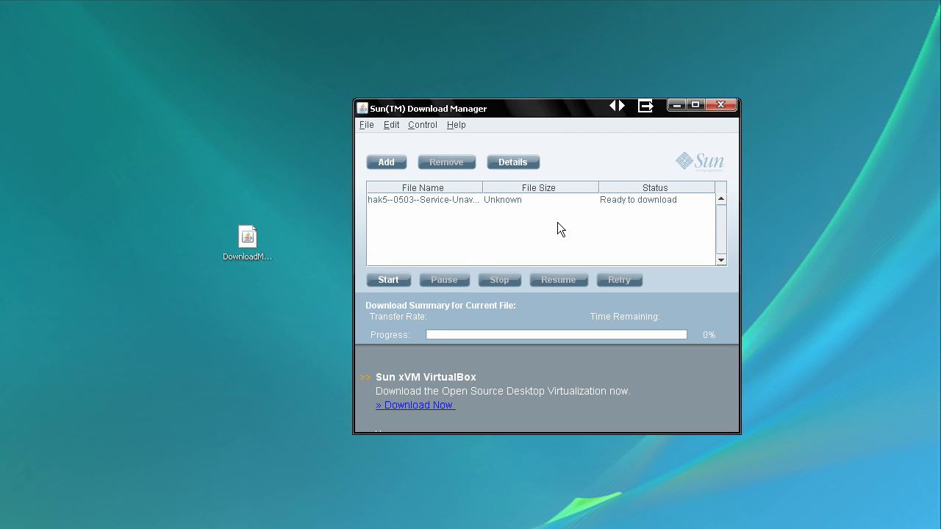
Start the Sun download of the episode, then switch back to WideStream at 9%
left_click(401, 279)
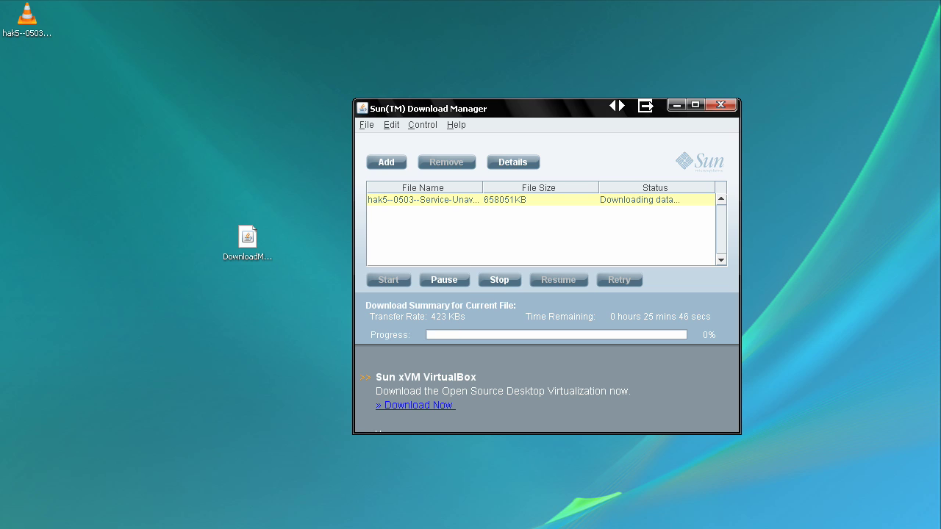
key("alt+Tab")
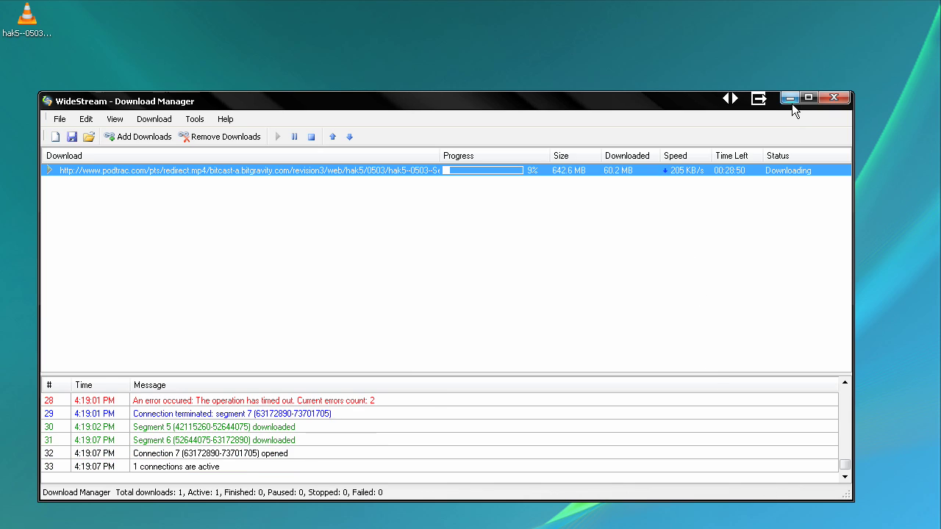
Stop the Sun episode download at 1% and close Sun Download Manager
key("alt+Tab")
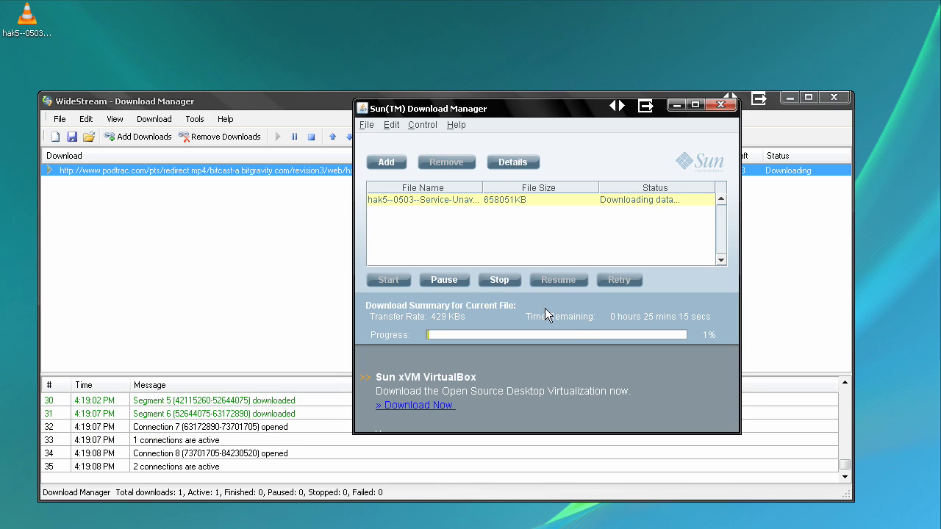
left_click(489, 283)
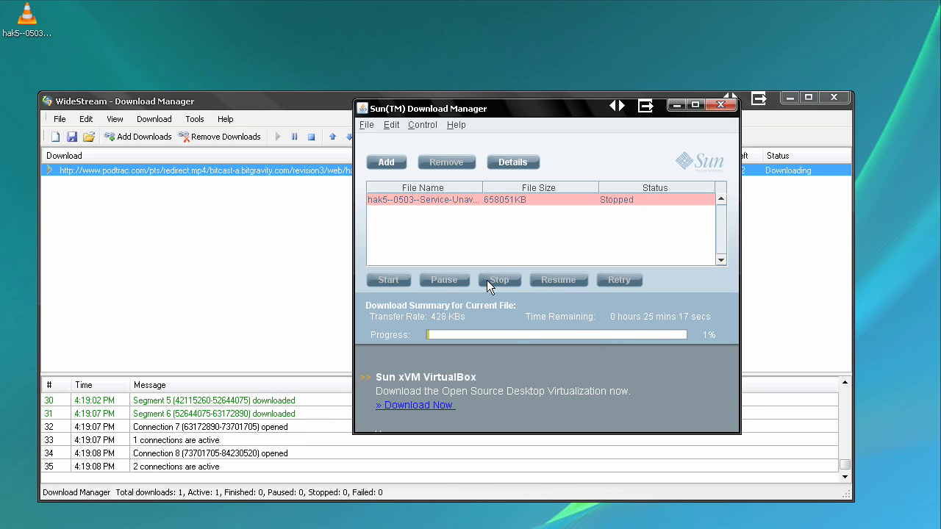
left_click(531, 203)
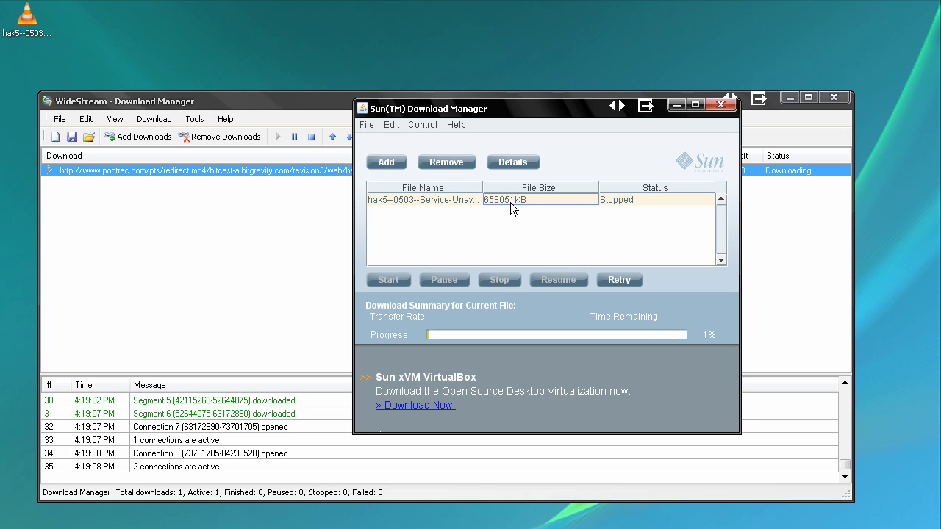
left_click(457, 203)
left_click(721, 105)
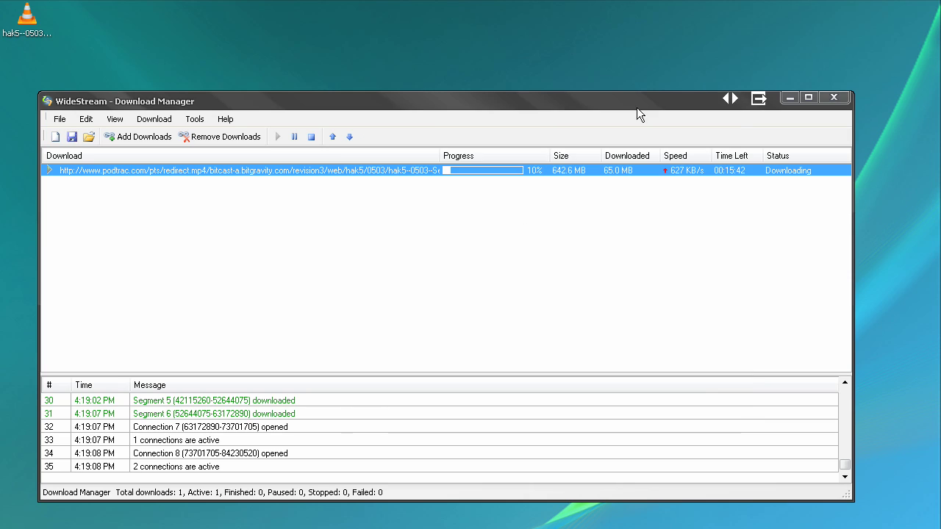
Delete the episode MP4 from the desktop and move the WideStream window up-right
left_click(32, 23)
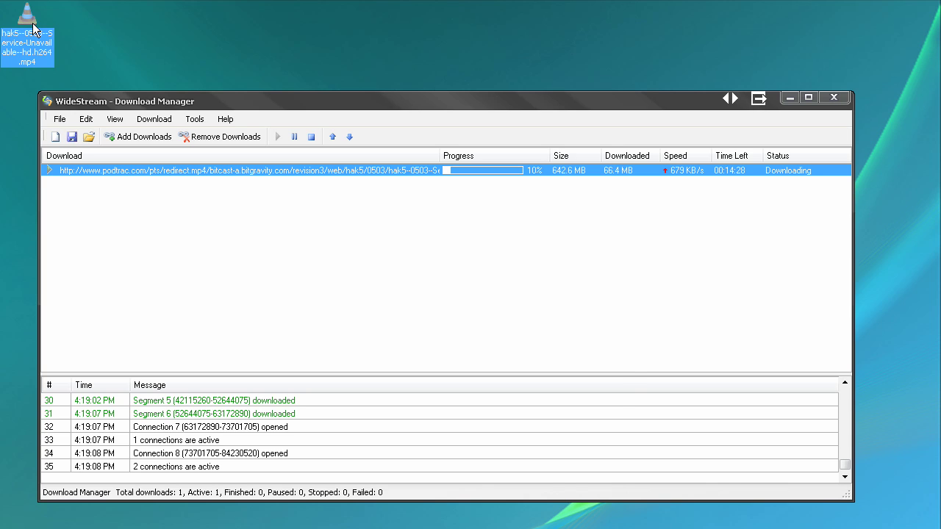
key("Delete")
key("Return")
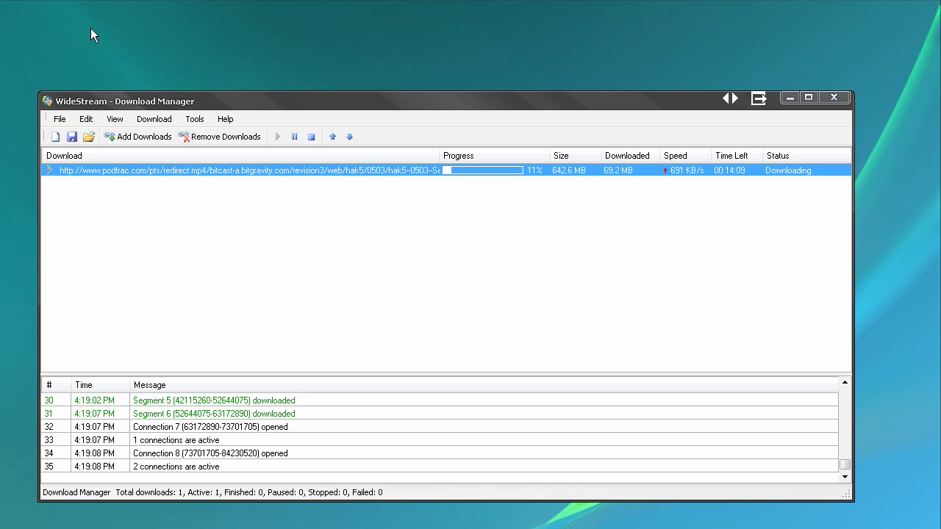
left_click(150, 97)
left_click_drag(150, 101, 175, 53)
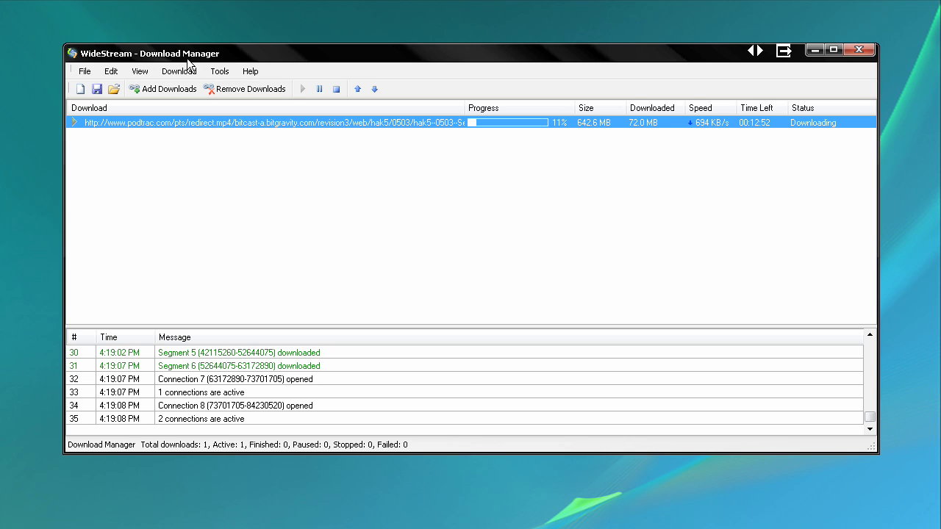
Minimize WideStream and drag DownloadManager.jnlp into Notepad to view its XML
left_click(815, 51)
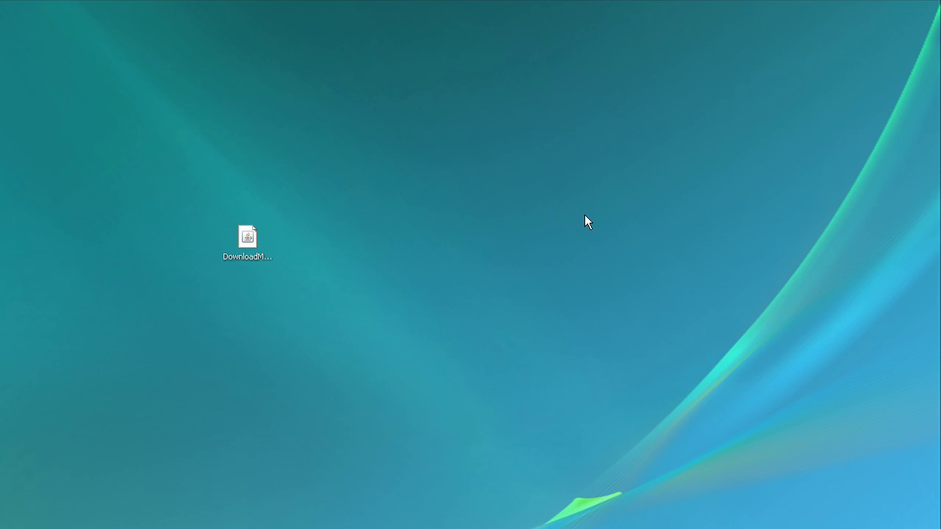
left_click(247, 243)
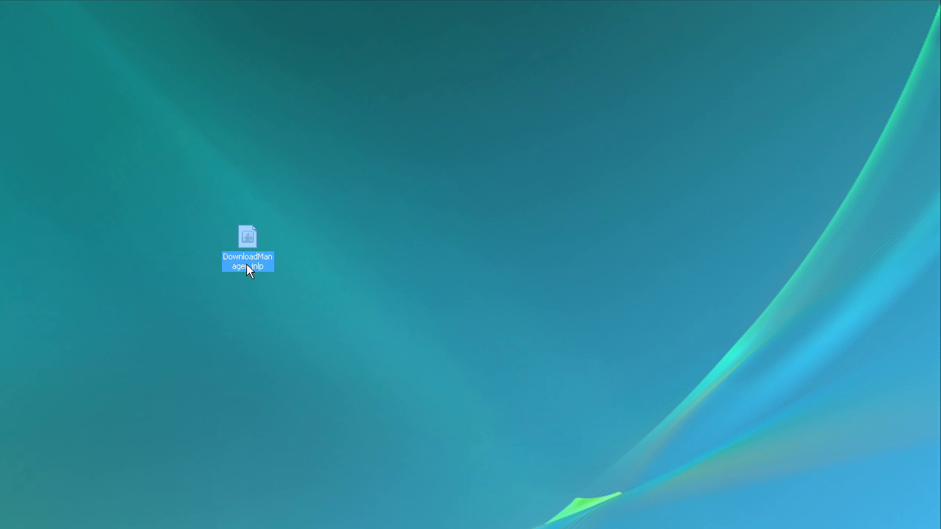
key("super")
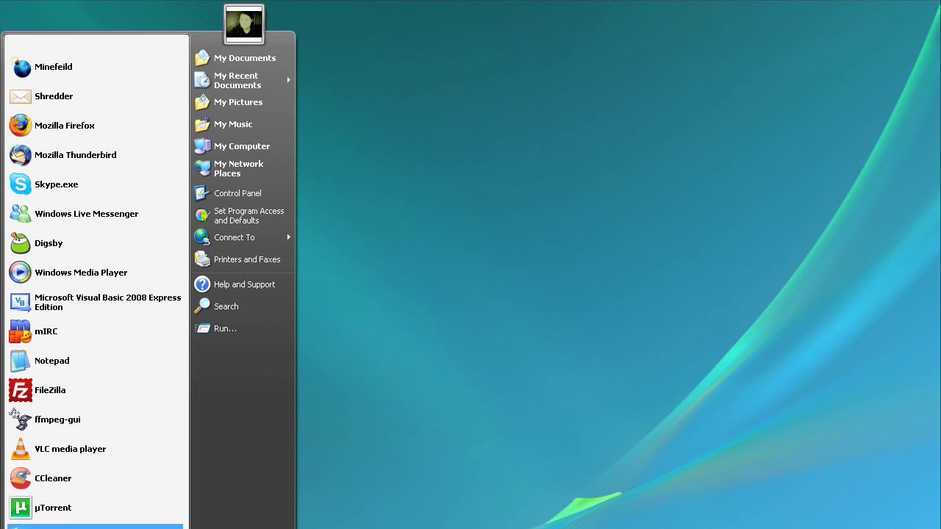
left_click(76, 355)
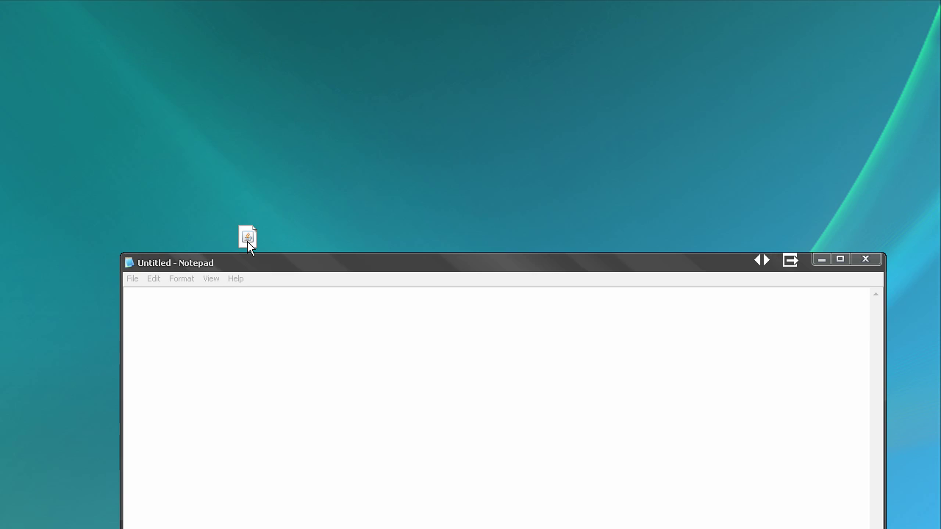
left_click_drag(247, 241, 323, 20)
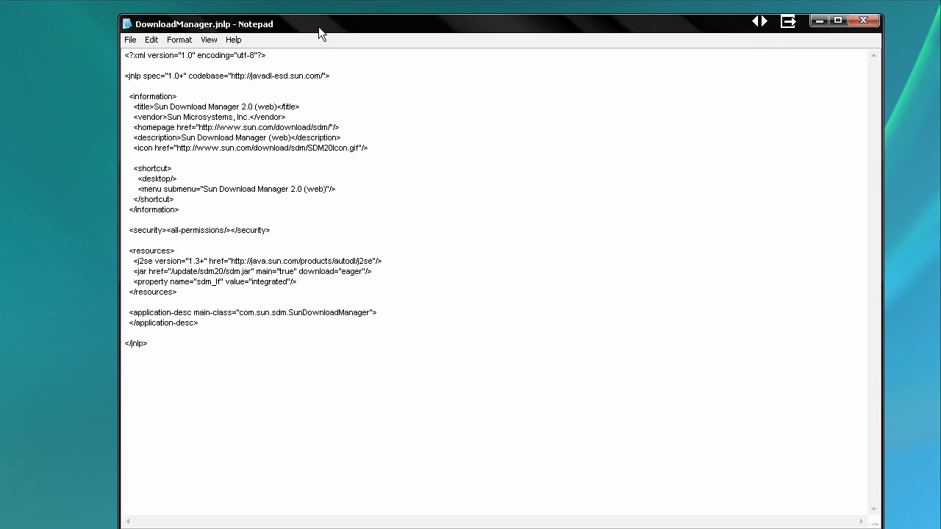